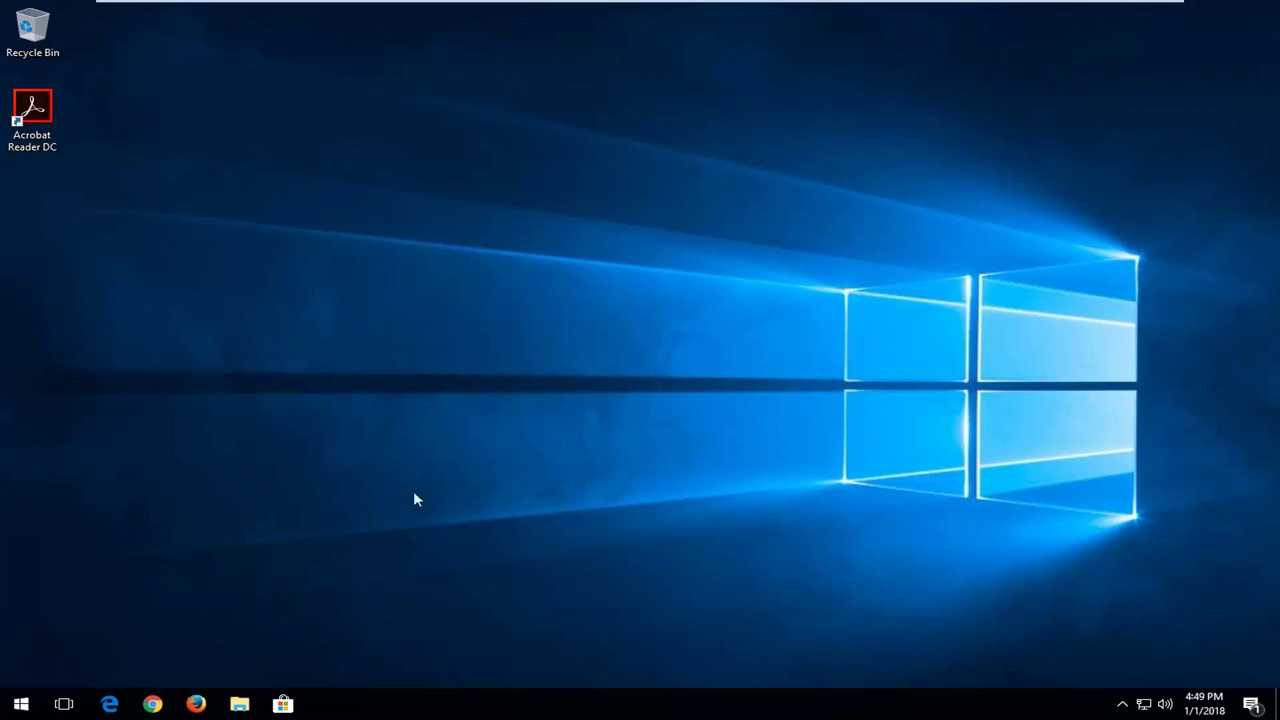
Search the Start menu for 'computer' and launch This PC from the results
{"action": "left_click", "coordinate": [18, 704]}
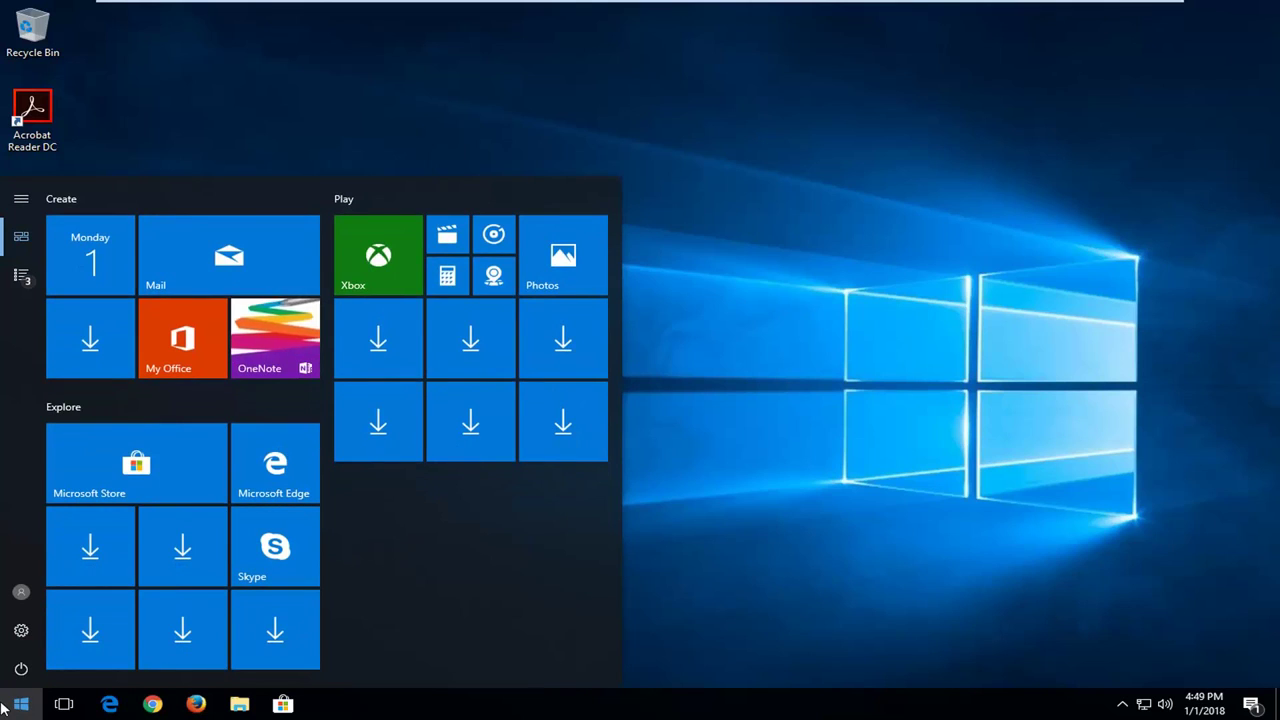
{"action": "type", "text": "this p"}
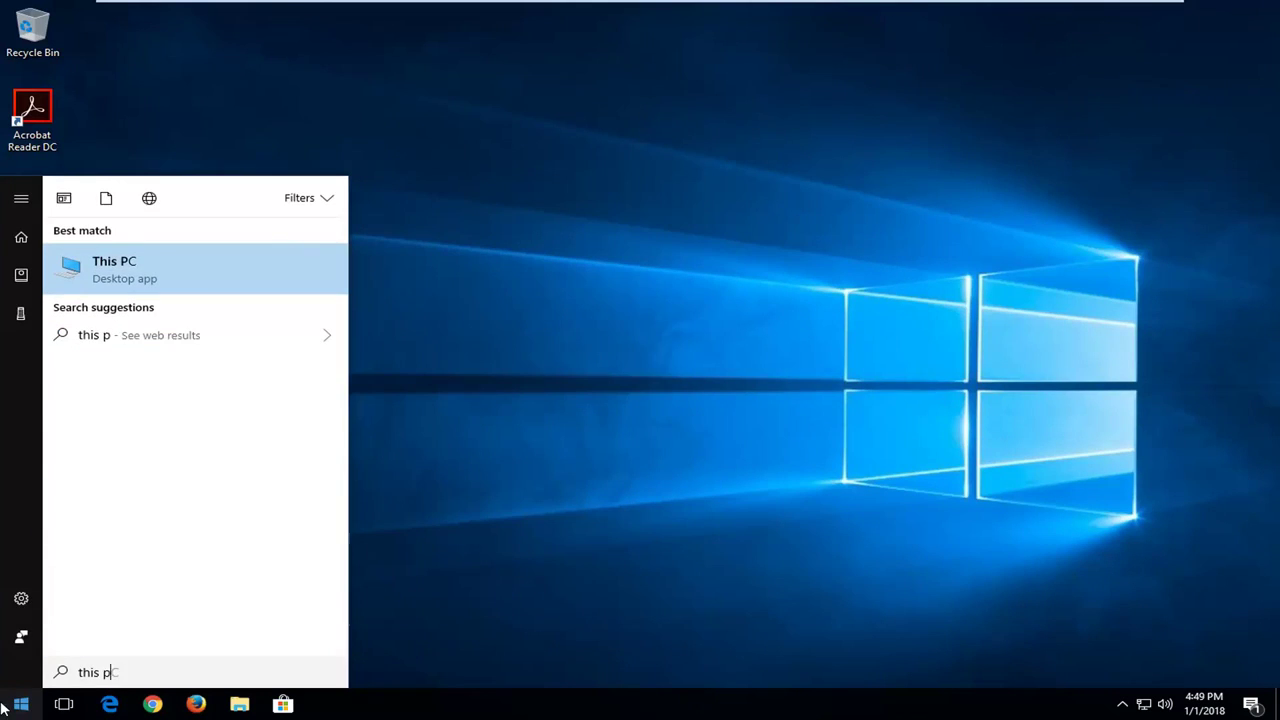
{"action": "type", "text": "c"}
{"action": "key", "text": "BackSpace"}
{"action": "key", "text": "BackSpace"}
{"action": "key", "text": "BackSpace"}
{"action": "key", "text": "BackSpace"}
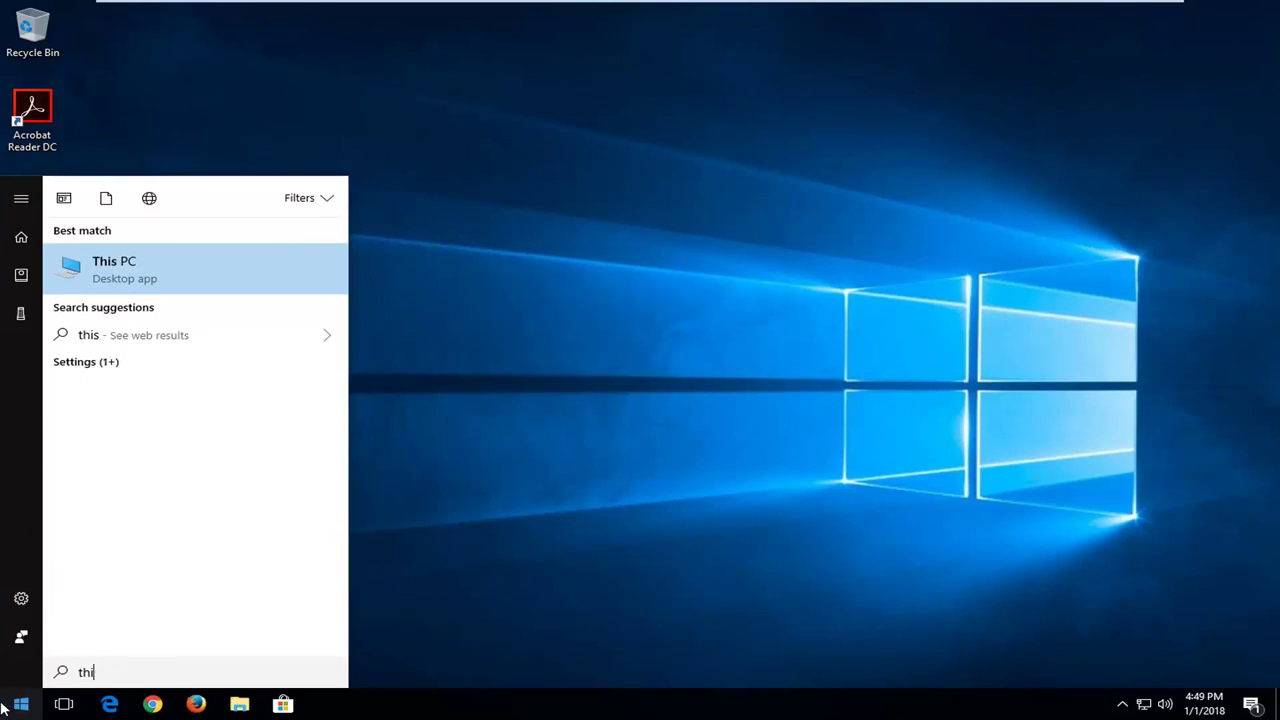
{"action": "key", "text": "BackSpace"}
{"action": "key", "text": "BackSpace"}
{"action": "key", "text": "BackSpace"}
{"action": "type", "text": "computer"}
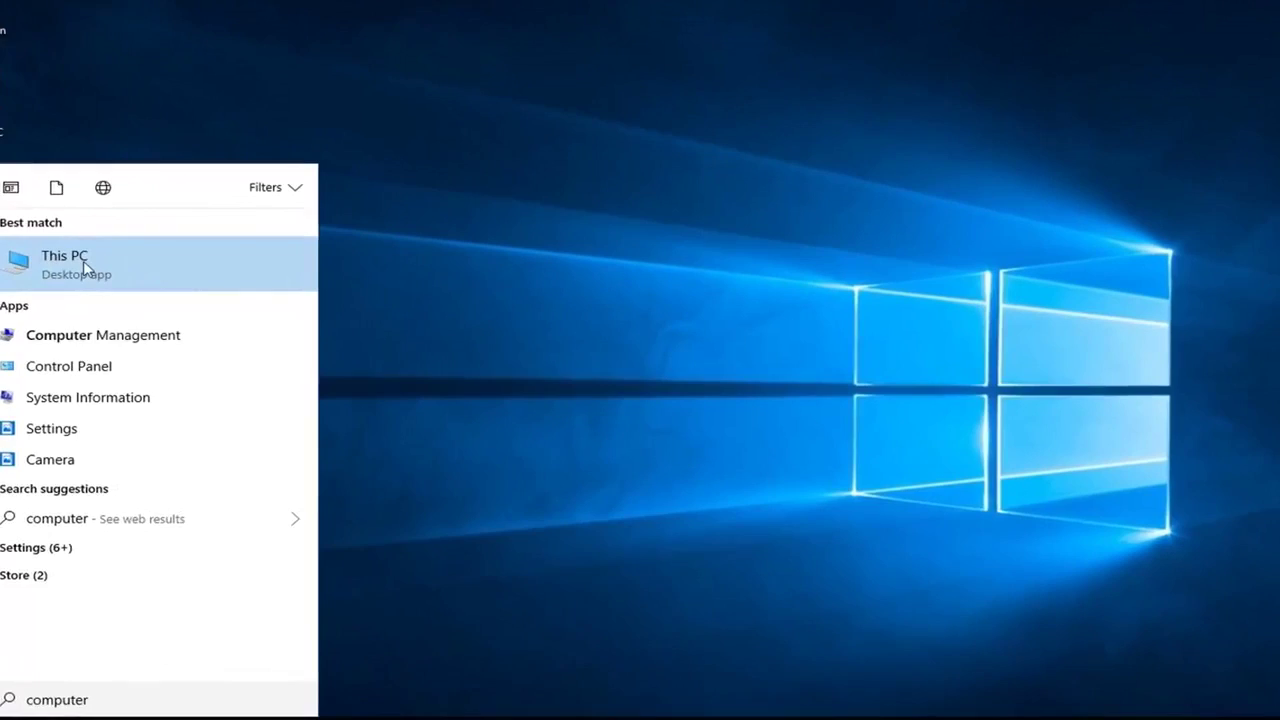
{"action": "left_click", "coordinate": [65, 262]}
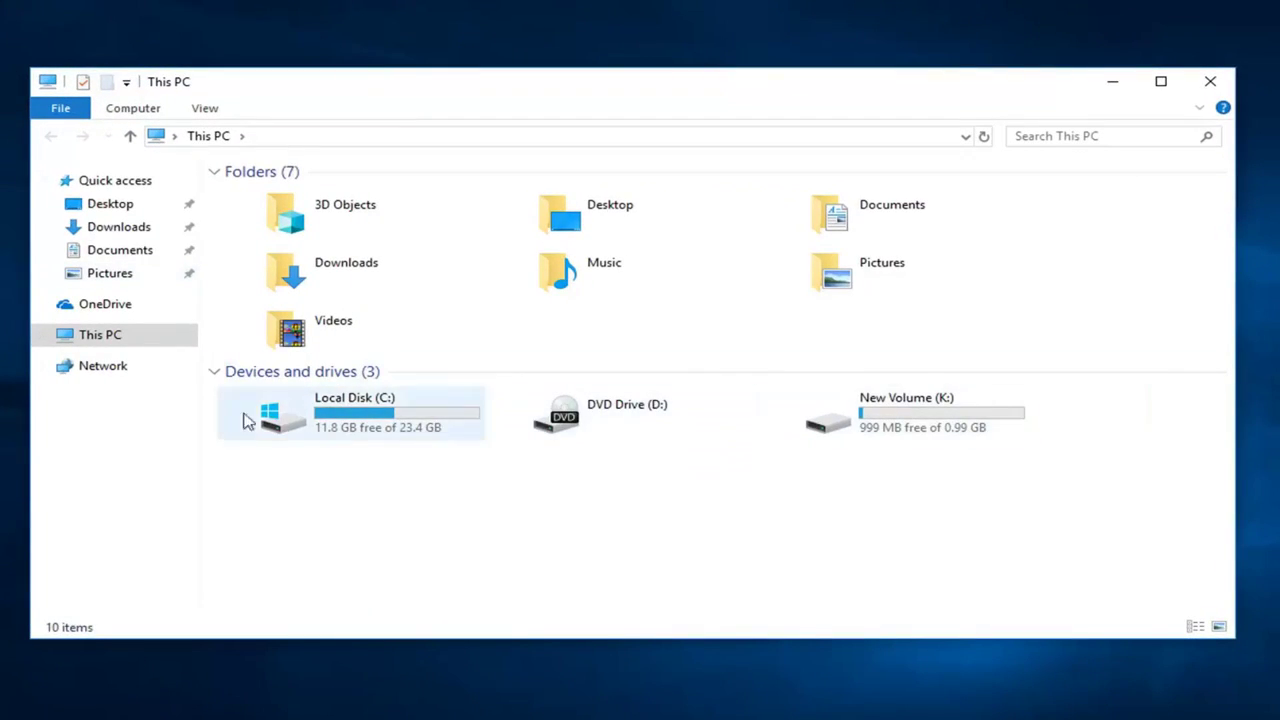
{"action": "left_click", "coordinate": [218, 373]}
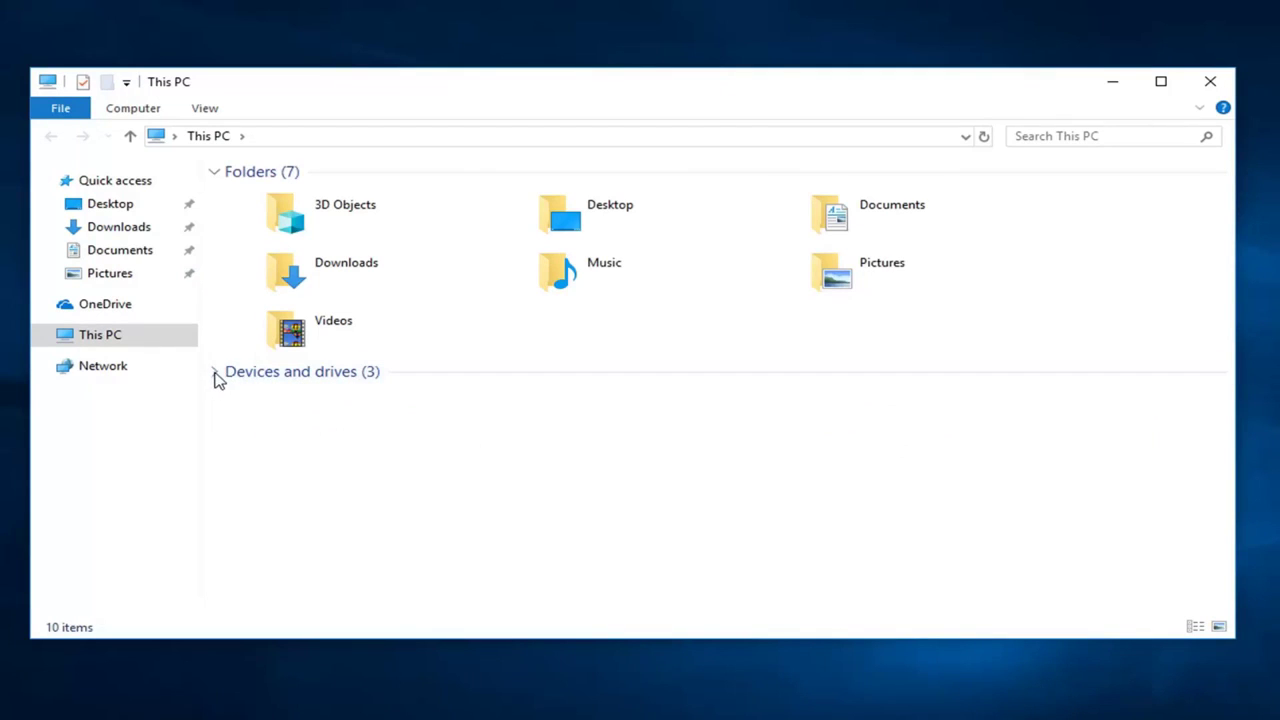
{"action": "left_click", "coordinate": [216, 373]}
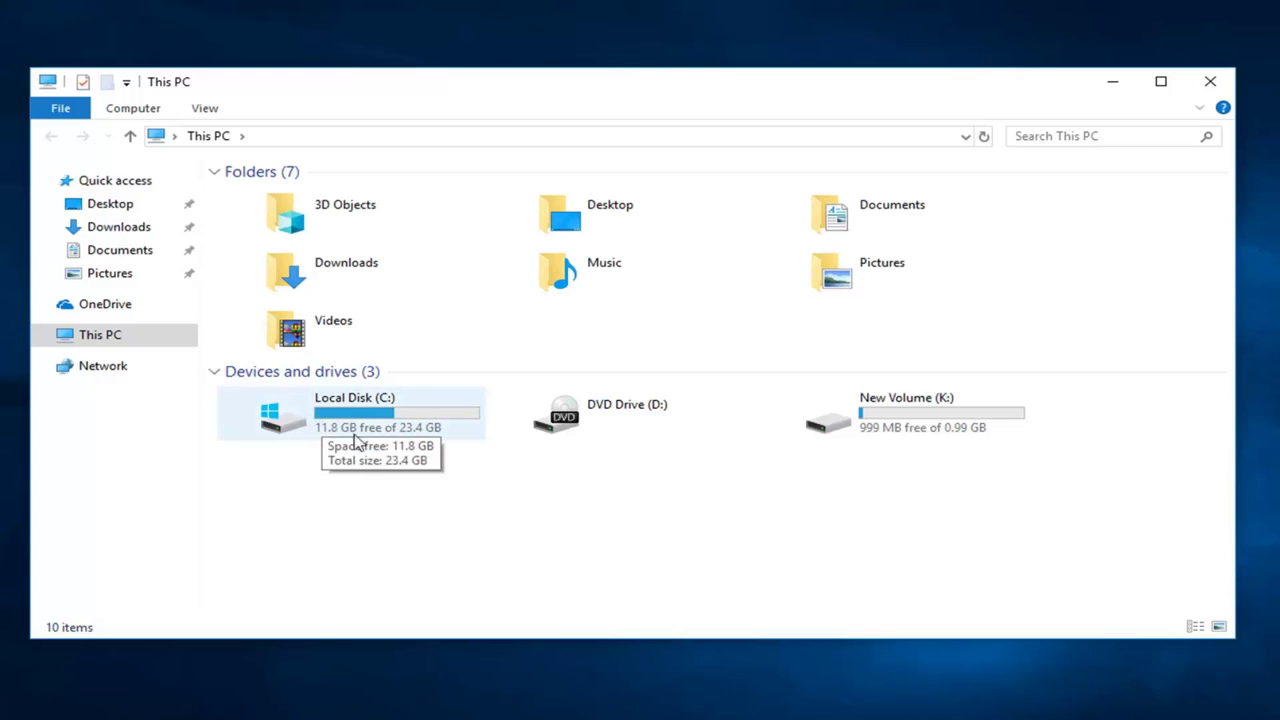
{"action": "right_click", "coordinate": [358, 404]}
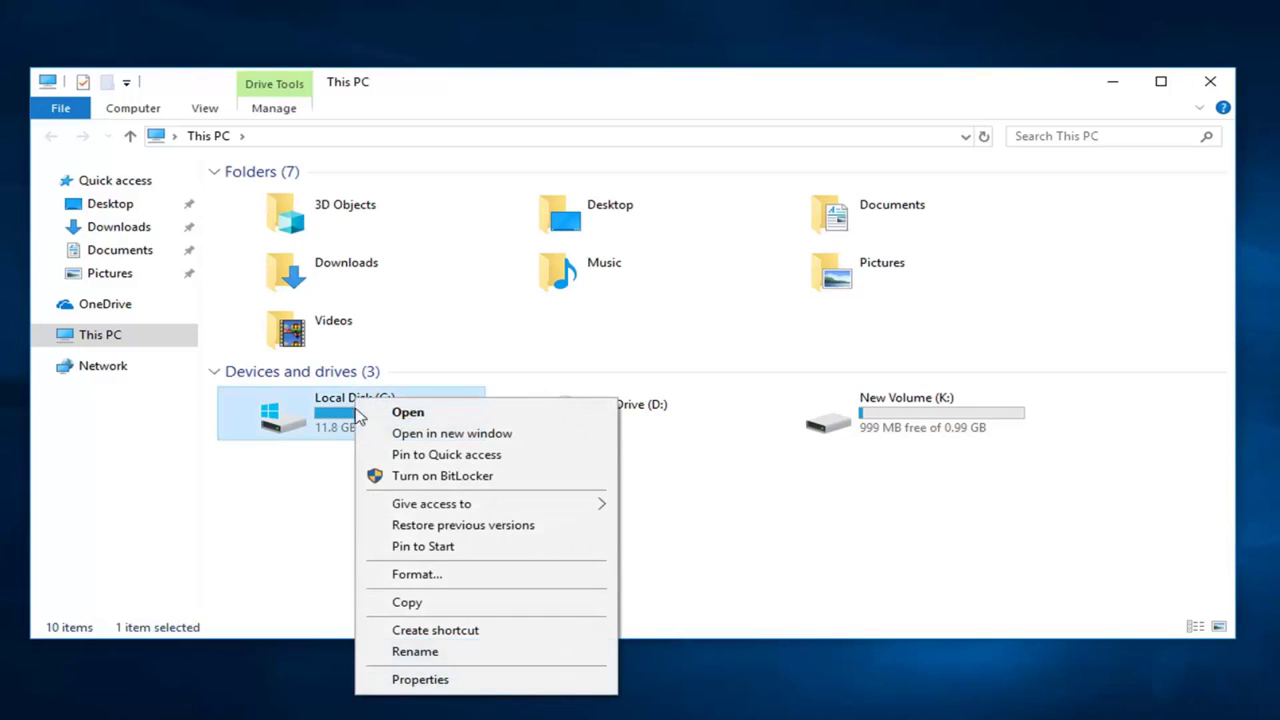
{"action": "left_click", "coordinate": [407, 688]}
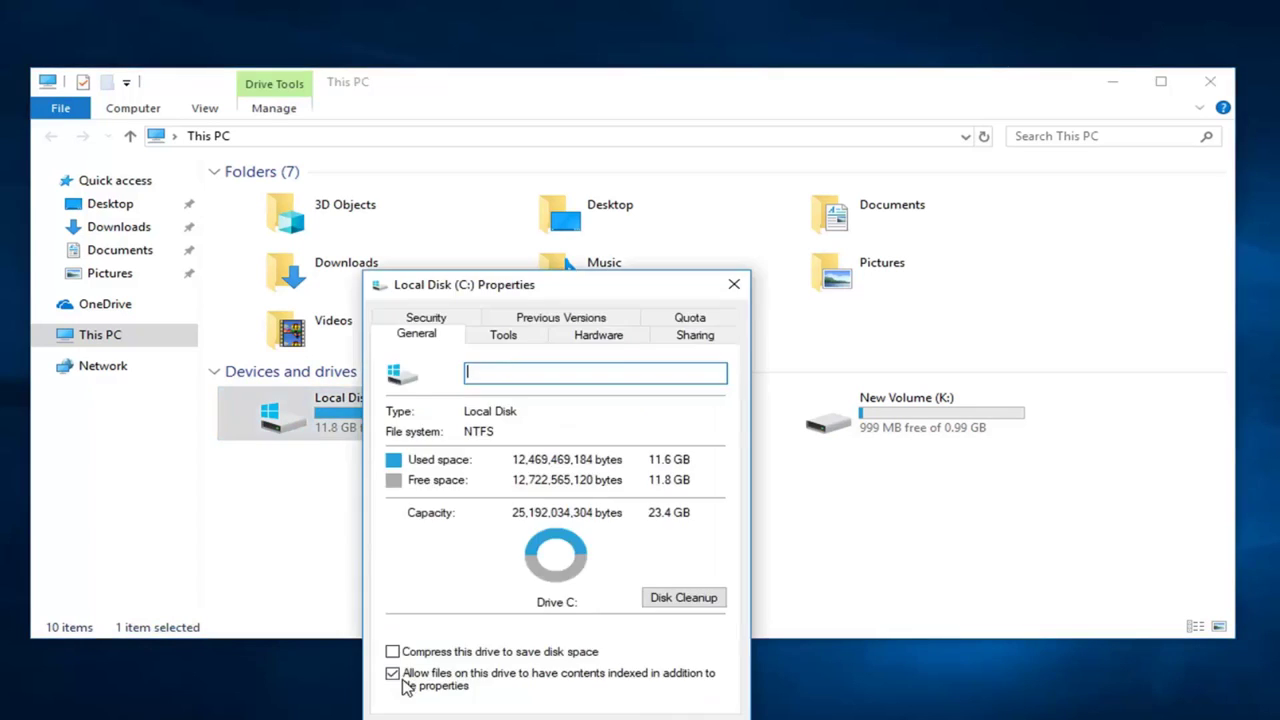
{"action": "mouse_move", "coordinate": [534, 283]}
{"action": "left_mouse_down"}
{"action": "mouse_move", "coordinate": [447, 140]}
{"action": "mouse_move", "coordinate": [455, 91]}
{"action": "left_mouse_up"}
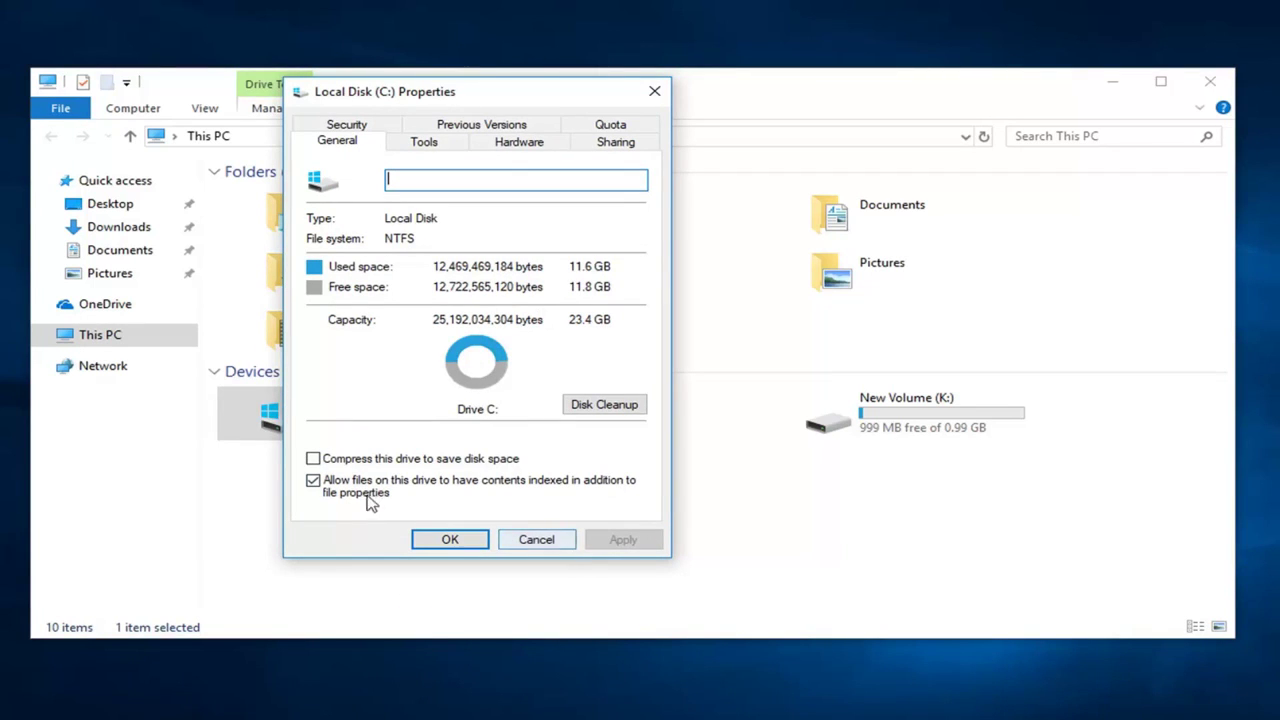
{"action": "left_click", "coordinate": [655, 91]}
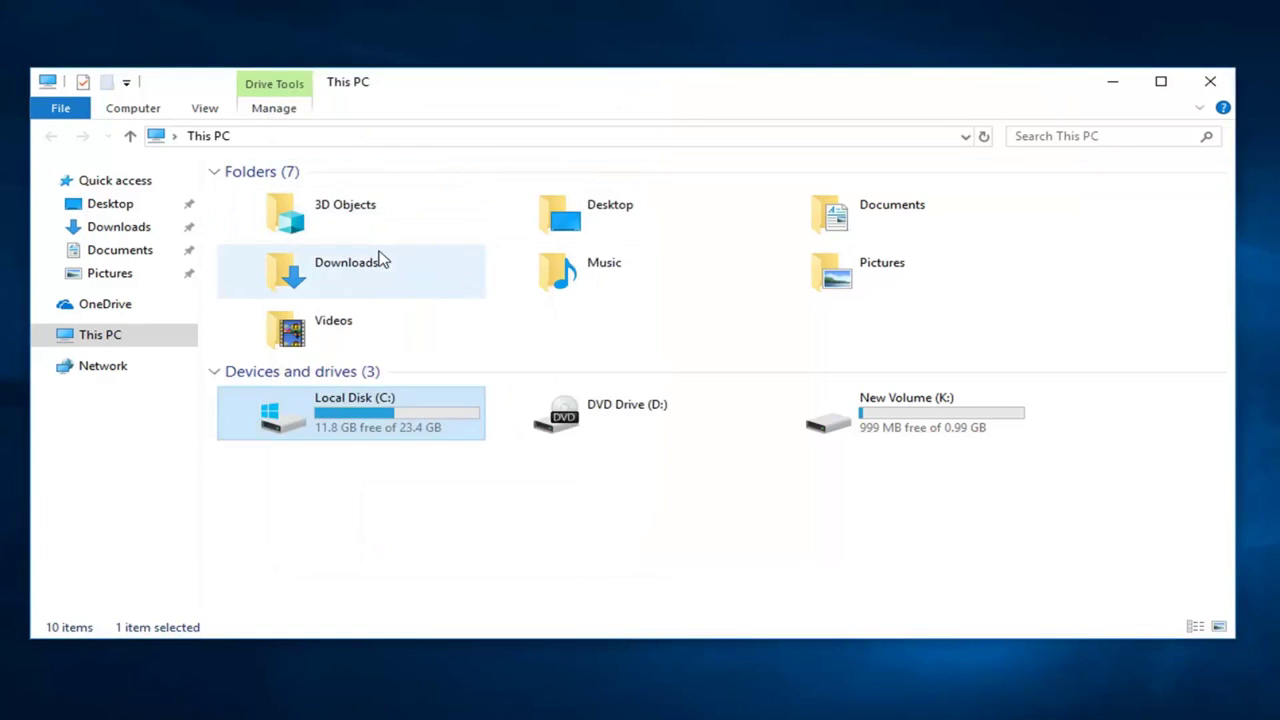